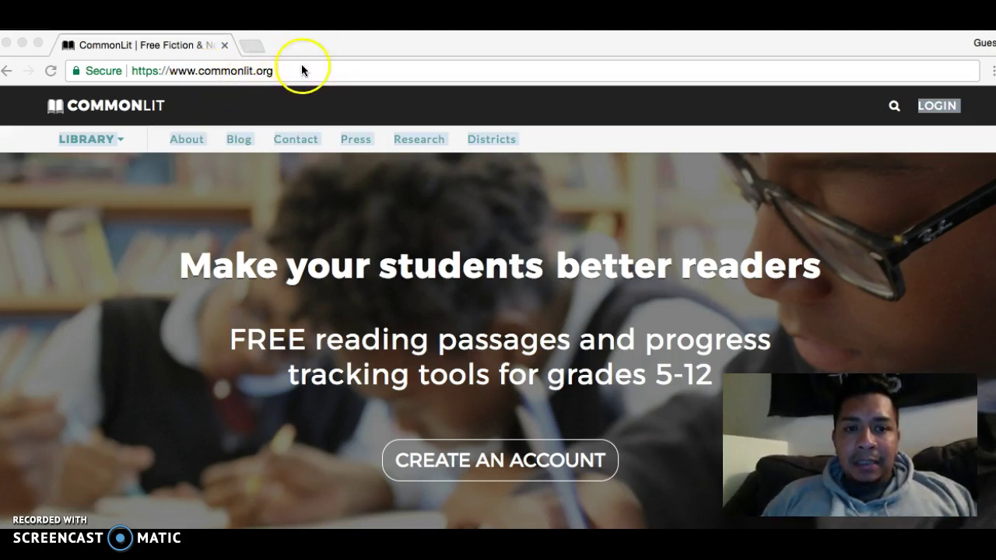
- Focus the browser window and go to the CommonLit login page
{"action": "left_click", "coordinate": [358, 209]}
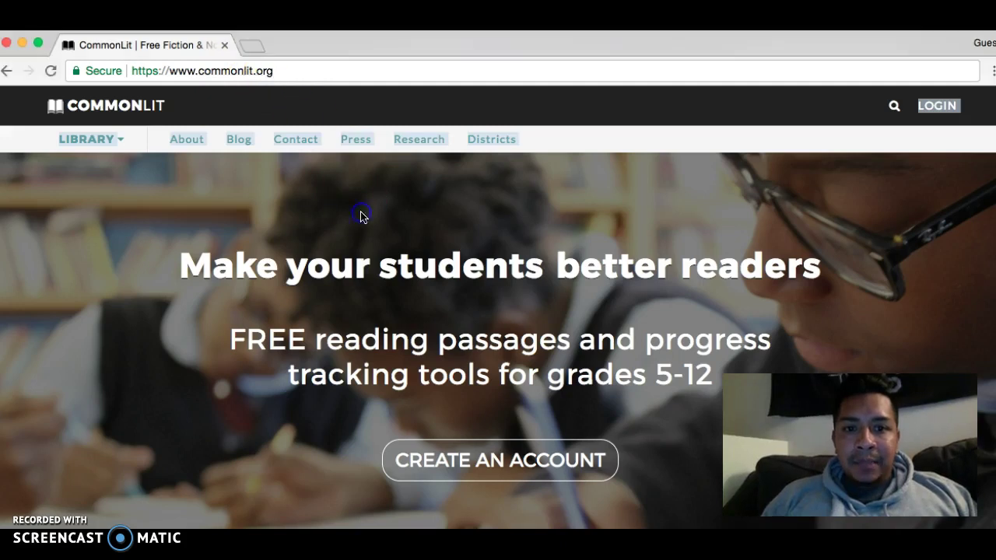
{"action": "left_click", "coordinate": [527, 253]}
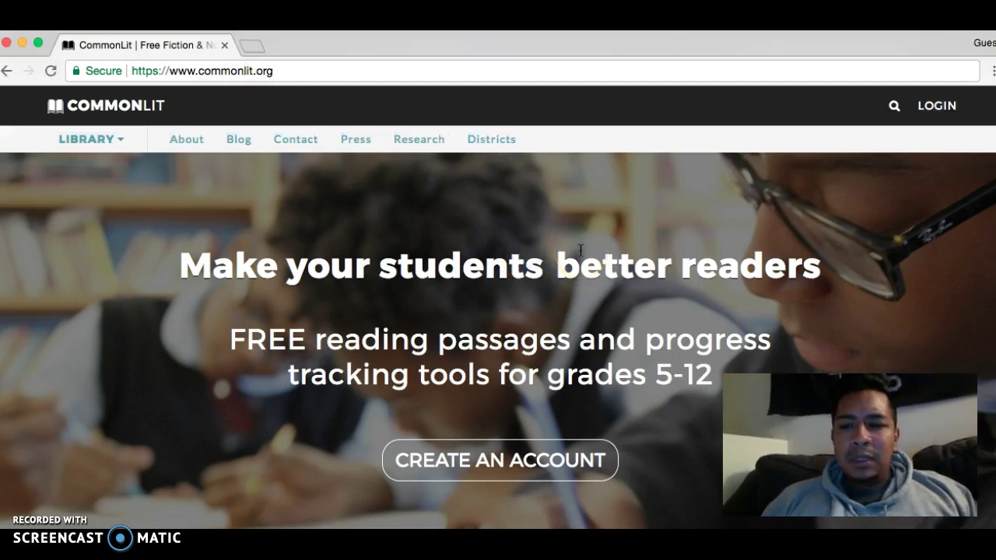
{"action": "left_click", "coordinate": [948, 110]}
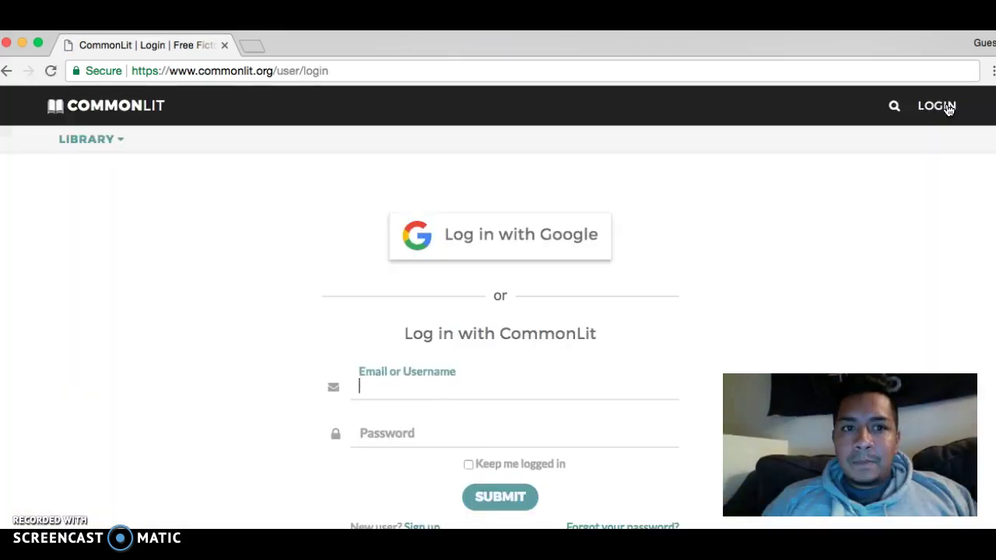
- Start a new account from the 'Sign up' link under New user
{"action": "left_click", "coordinate": [614, 251]}
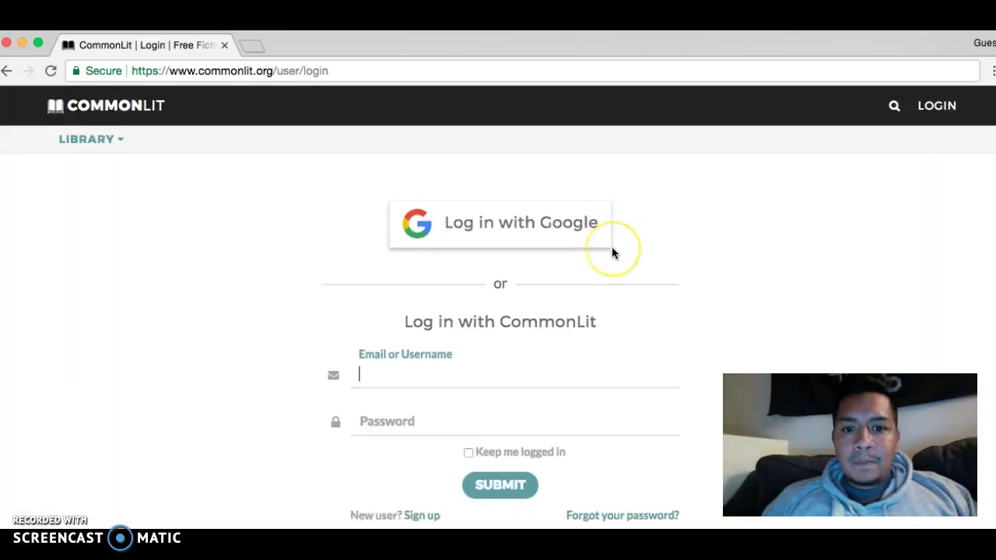
{"action": "scroll", "coordinate": [612, 251], "scroll_direction": "down", "scroll_amount": 2}
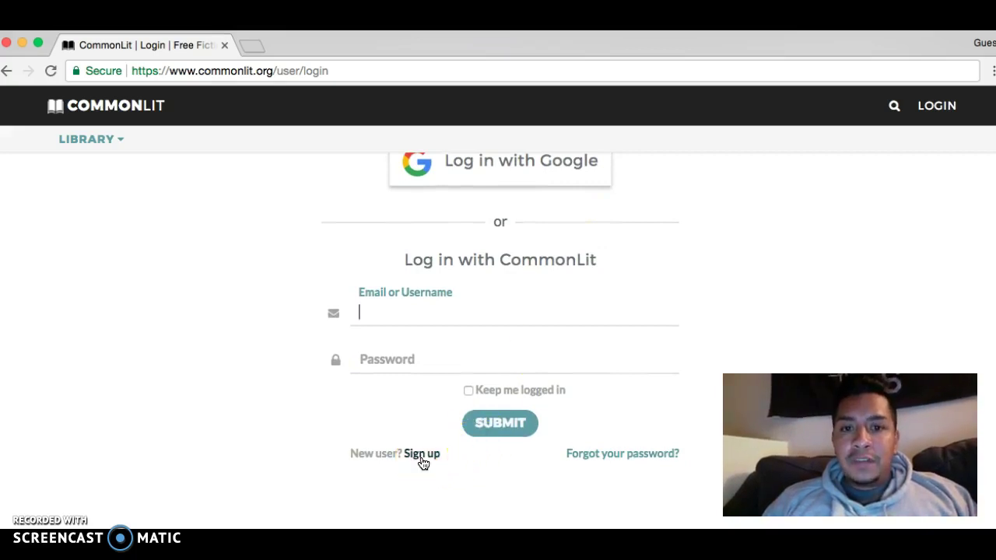
{"action": "scroll", "coordinate": [423, 464], "scroll_direction": "up", "scroll_amount": 1}
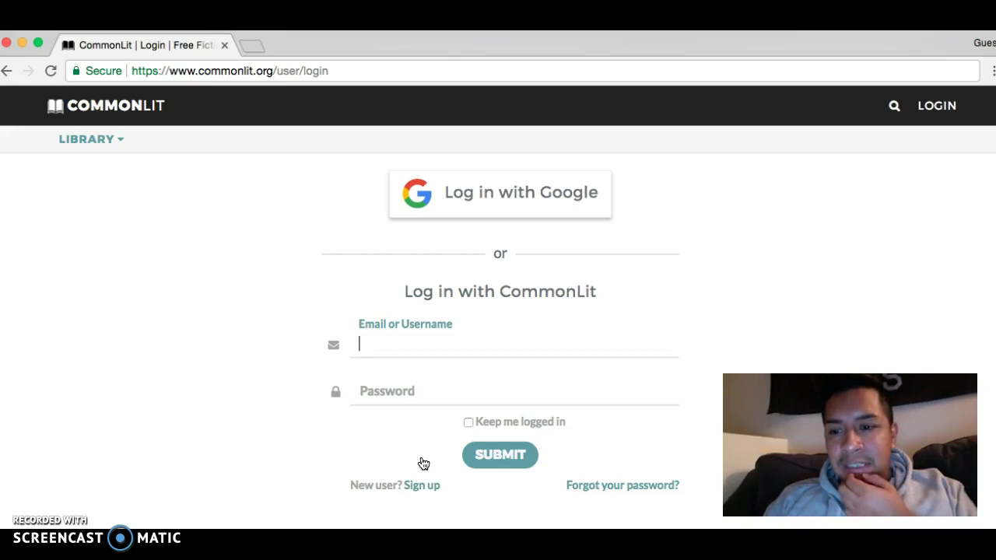
{"action": "scroll", "coordinate": [423, 464], "scroll_direction": "down", "scroll_amount": 2}
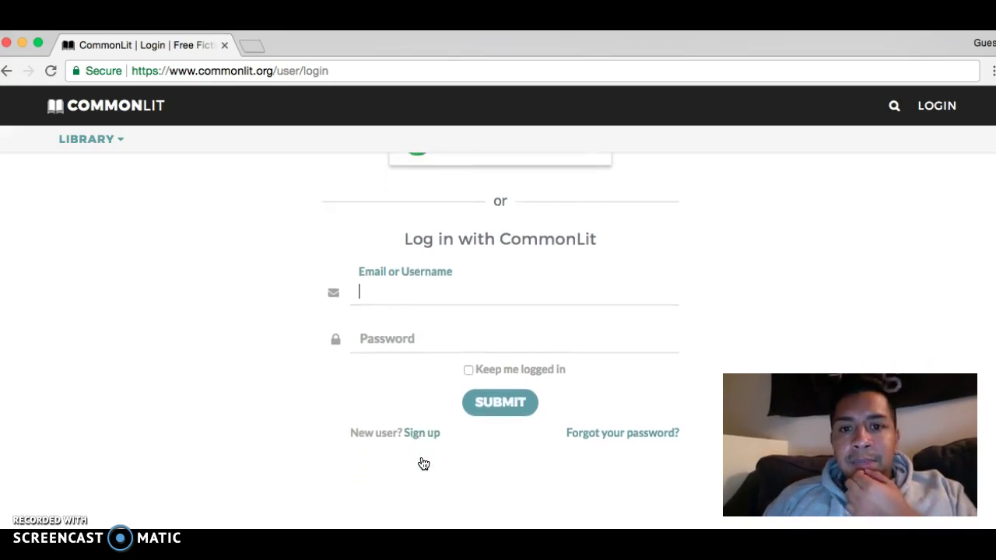
{"action": "scroll", "coordinate": [424, 464], "scroll_direction": "up", "scroll_amount": 1}
{"action": "left_click", "coordinate": [422, 459]}
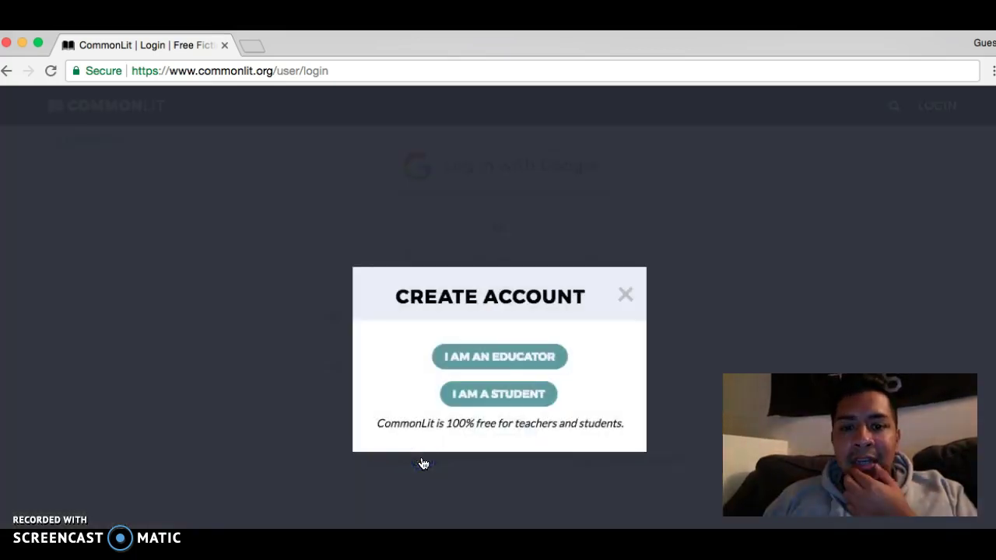
- Choose the student account type and focus the empty class code field
{"action": "left_click", "coordinate": [520, 395]}
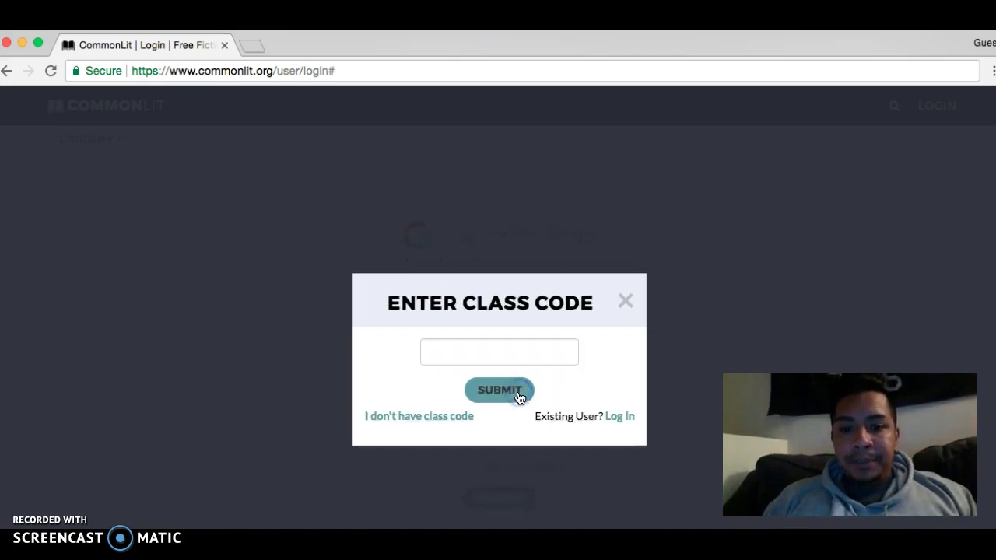
{"action": "left_click", "coordinate": [553, 355]}
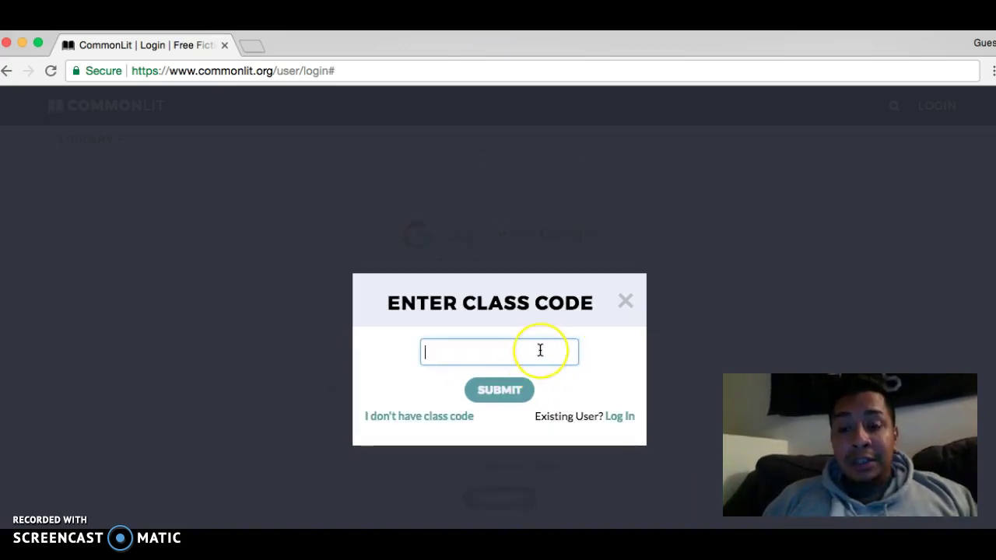
{"action": "left_click", "coordinate": [565, 356]}
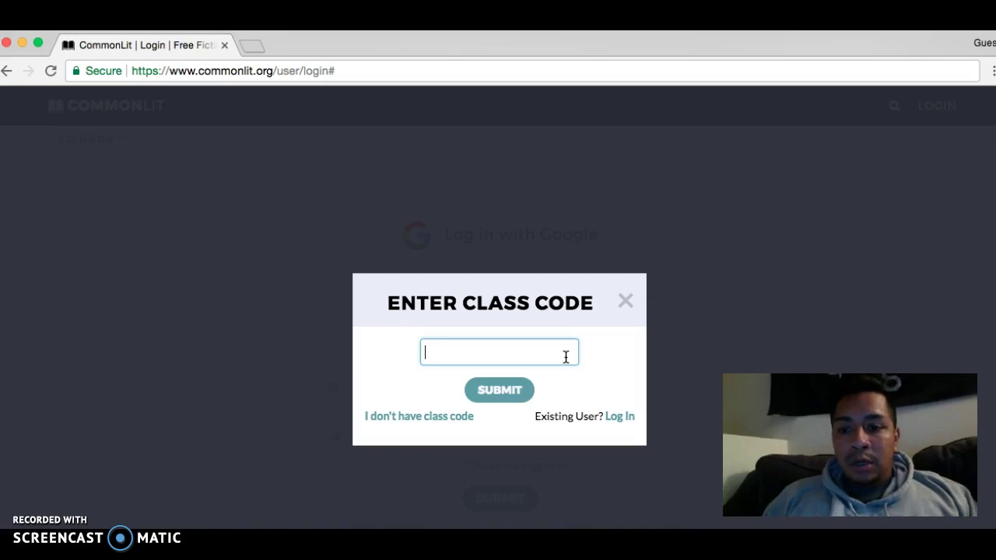
- Switch to the teacher's window and open Manage Classes from My Profile
{"action": "key", "text": "ctrl+Up"}
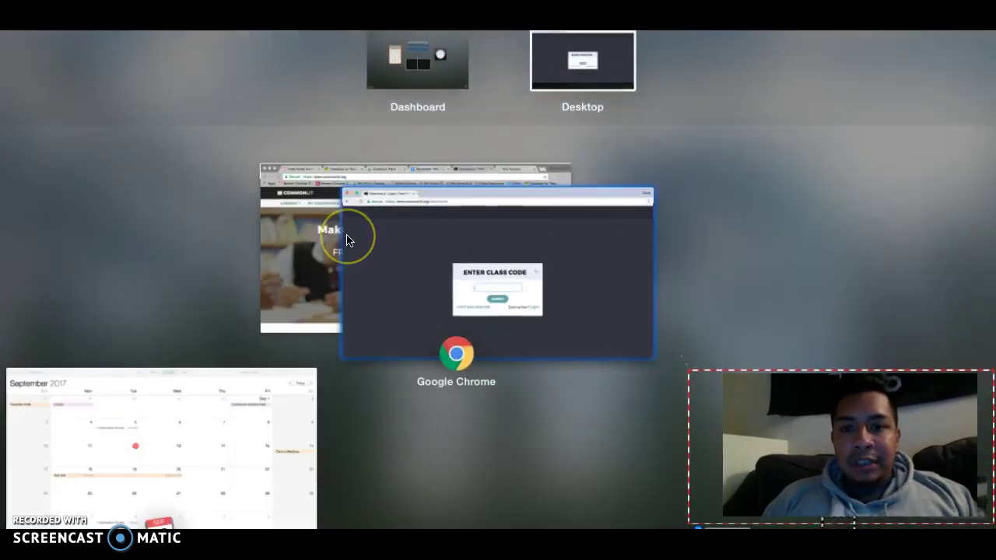
{"action": "left_click", "coordinate": [347, 239]}
{"action": "left_click", "coordinate": [905, 161]}
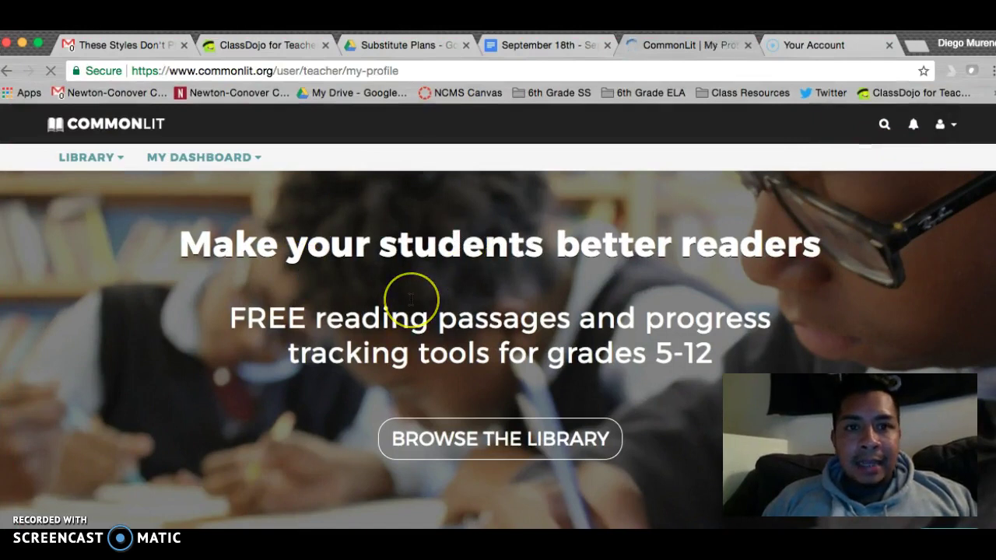
{"action": "scroll", "coordinate": [411, 300], "scroll_direction": "down", "scroll_amount": 2}
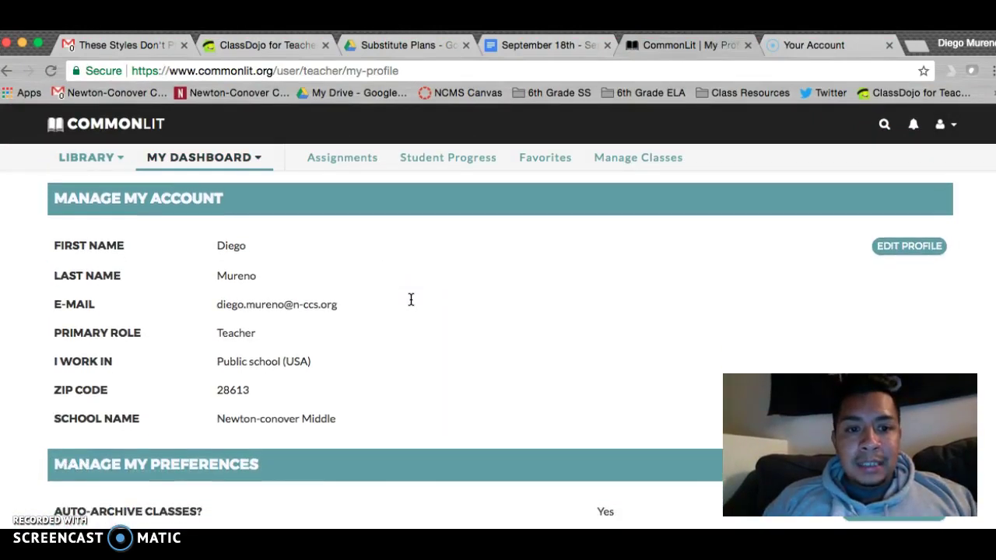
{"action": "scroll", "coordinate": [411, 299], "scroll_direction": "up", "scroll_amount": 2}
{"action": "left_click", "coordinate": [610, 158]}
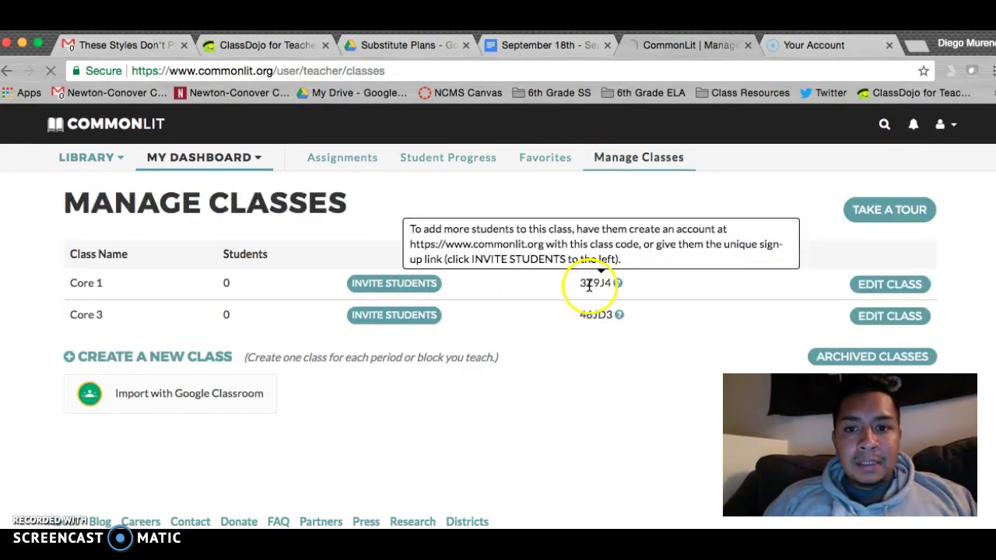
- Copy the Core 1 class code 3Z9J4
{"action": "left_click", "coordinate": [589, 285]}
{"action": "right_click", "coordinate": [589, 284]}
{"action": "left_click", "coordinate": [614, 317]}
{"action": "key", "text": "ctrl+Up"}
{"action": "left_click", "coordinate": [312, 257]}
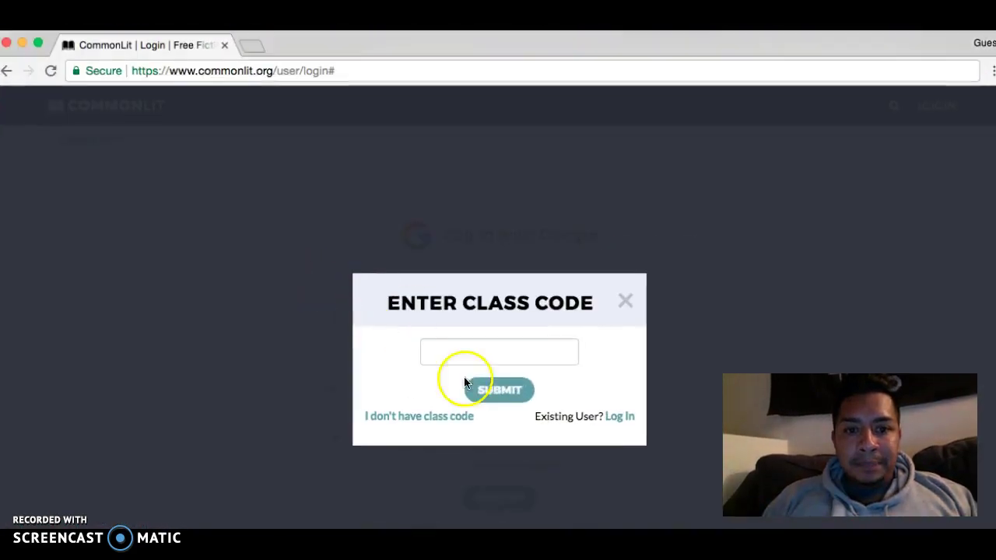
{"action": "left_click", "coordinate": [471, 348]}
{"action": "right_click", "coordinate": [471, 349]}
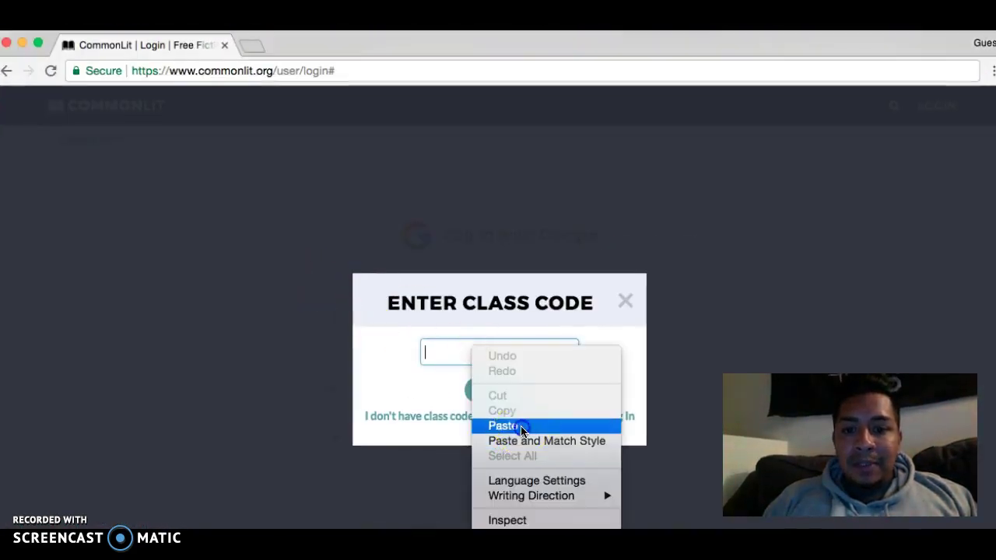
{"action": "left_click", "coordinate": [521, 422]}
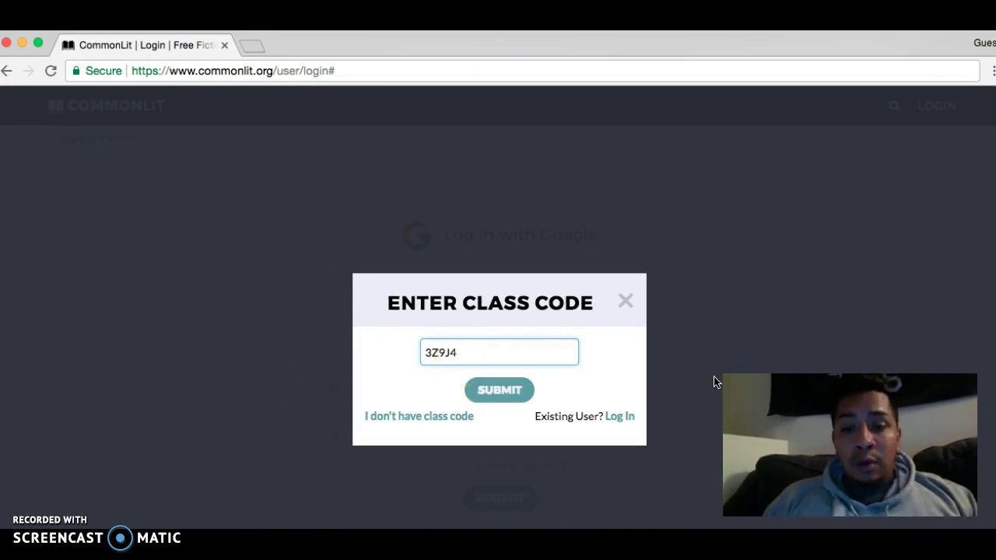
{"action": "left_click", "coordinate": [512, 384]}
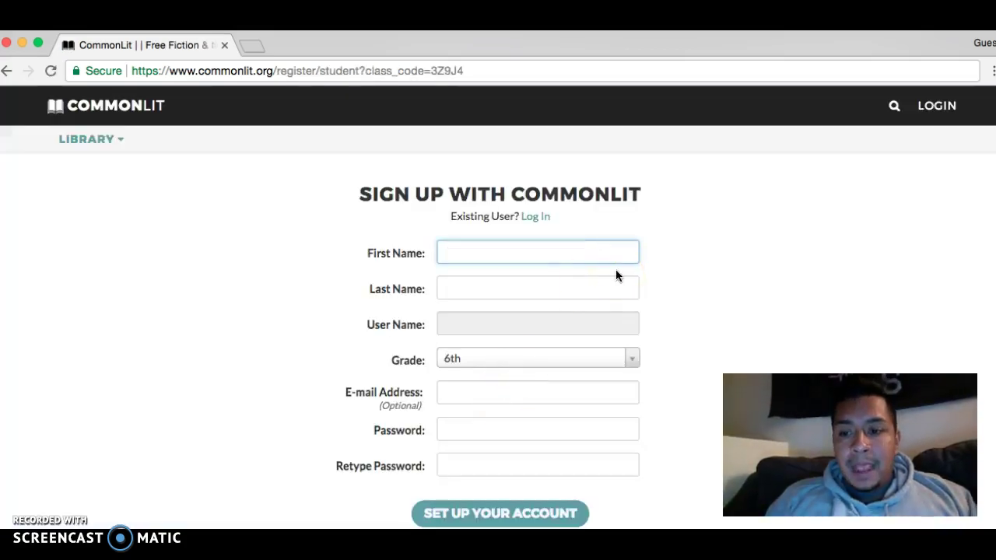
- Enter the student's first and last name and pick grade 6th
{"action": "type", "text": "Diego"}
{"action": "key", "text": "Tab"}
{"action": "type", "text": "Mureno"}
{"action": "key", "text": "Tab"}
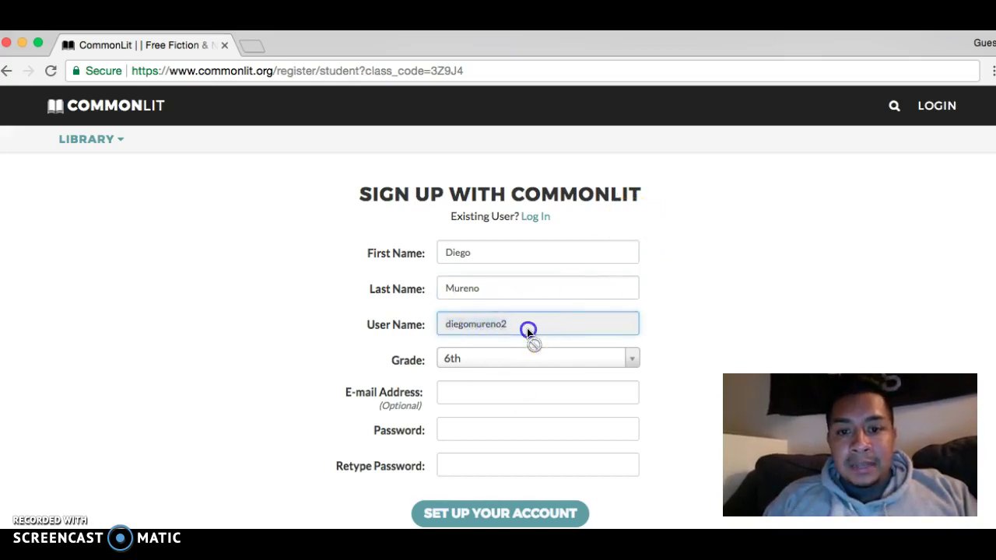
{"action": "scroll", "coordinate": [726, 289], "scroll_direction": "down", "scroll_amount": 2}
{"action": "left_click", "coordinate": [543, 262]}
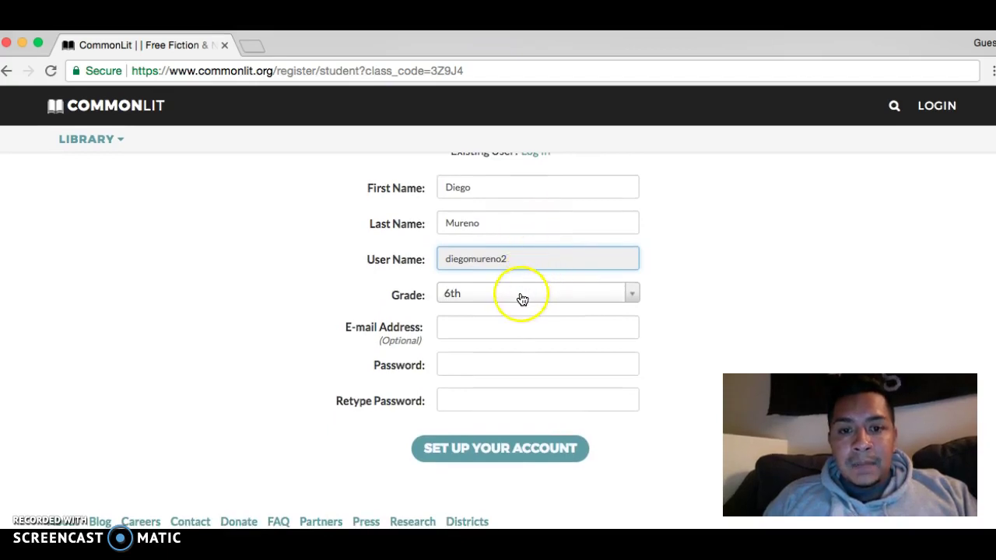
- Skip the optional e-mail and enter the password and its confirmation
{"action": "left_click", "coordinate": [496, 325]}
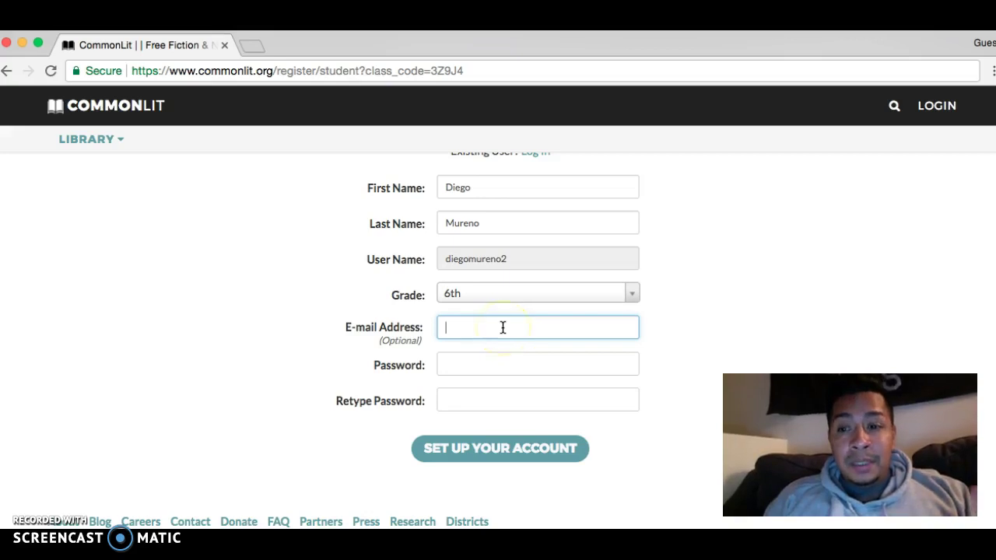
{"action": "left_click", "coordinate": [495, 363]}
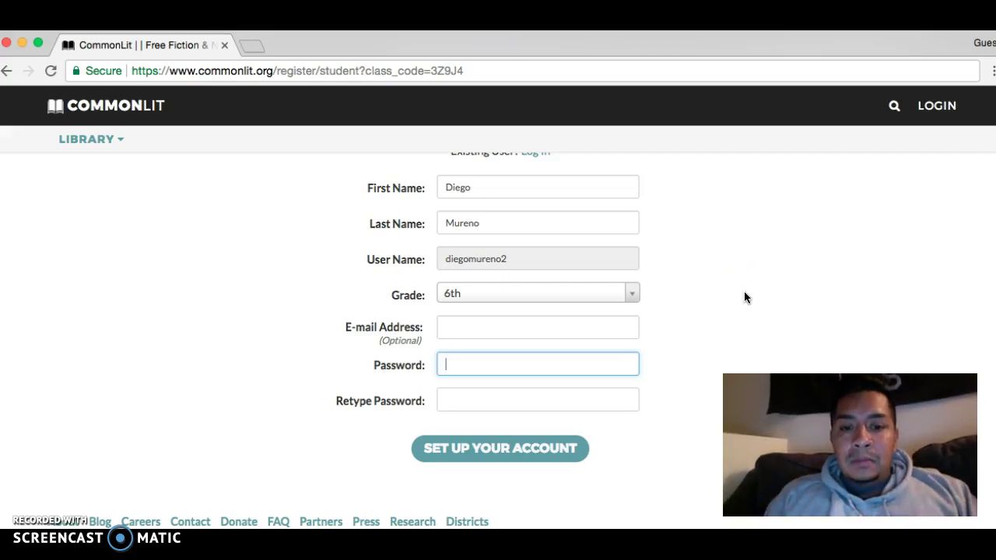
{"action": "type", "text": "**********"}
{"action": "key", "text": "Tab"}
{"action": "type", "text": "**********"}
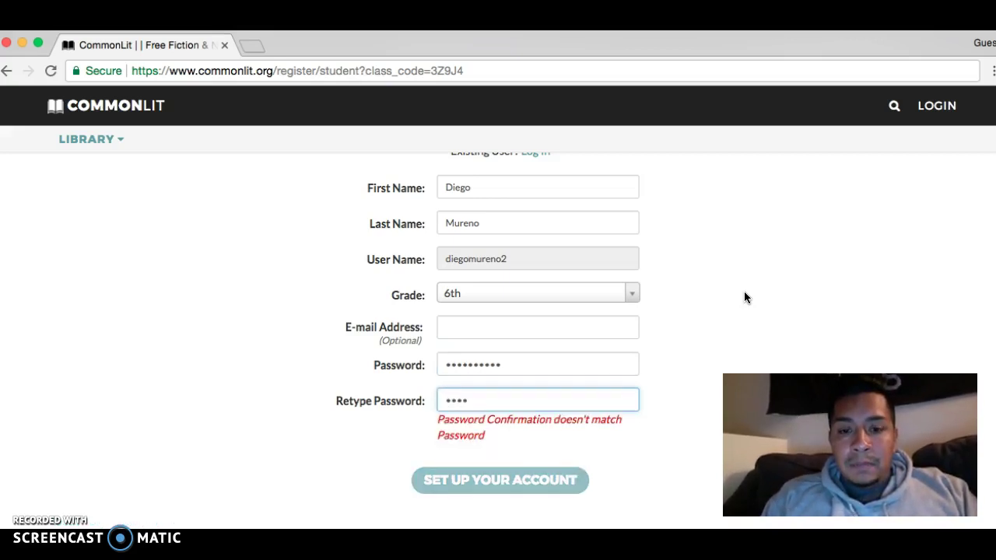
{"action": "type", "text": "***********"}
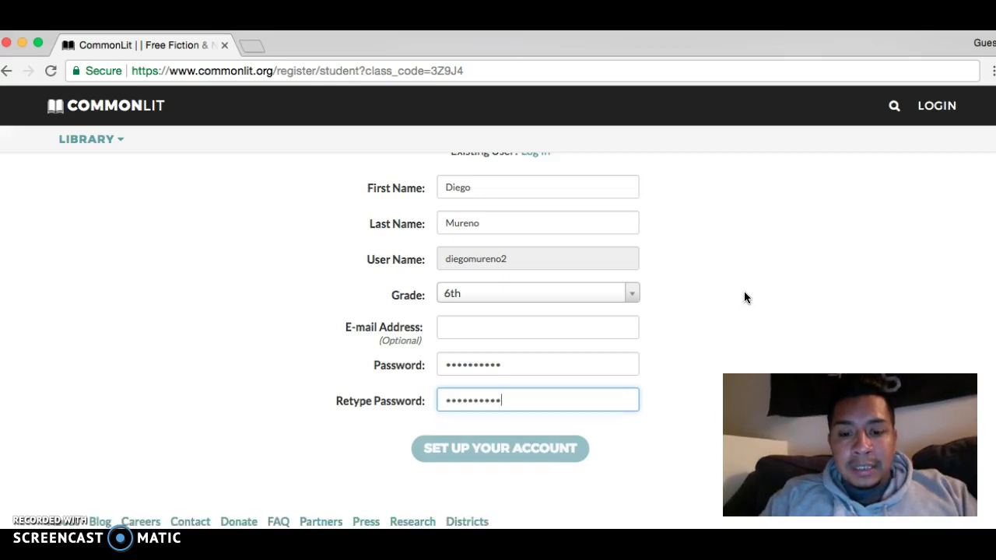
- Create the account, dismiss the username reminder, and view the Assignments To Do list
{"action": "left_click", "coordinate": [562, 451]}
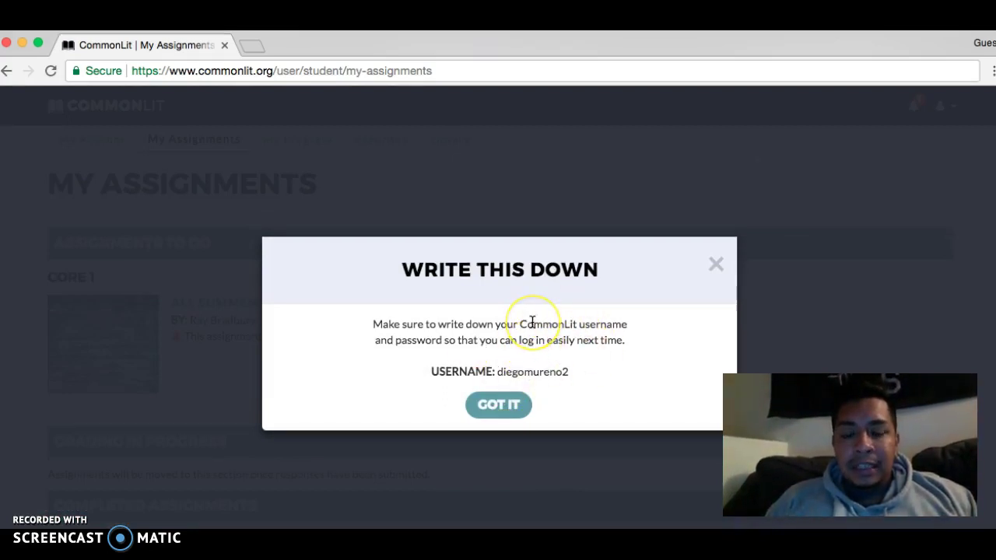
{"action": "left_click", "coordinate": [512, 404]}
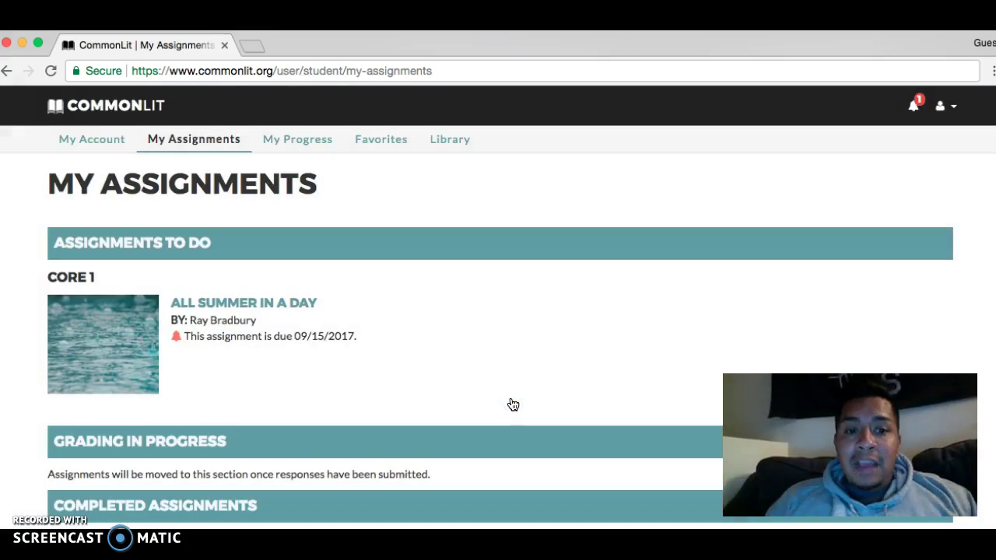
{"action": "scroll", "coordinate": [512, 403], "scroll_direction": "down", "scroll_amount": 2}
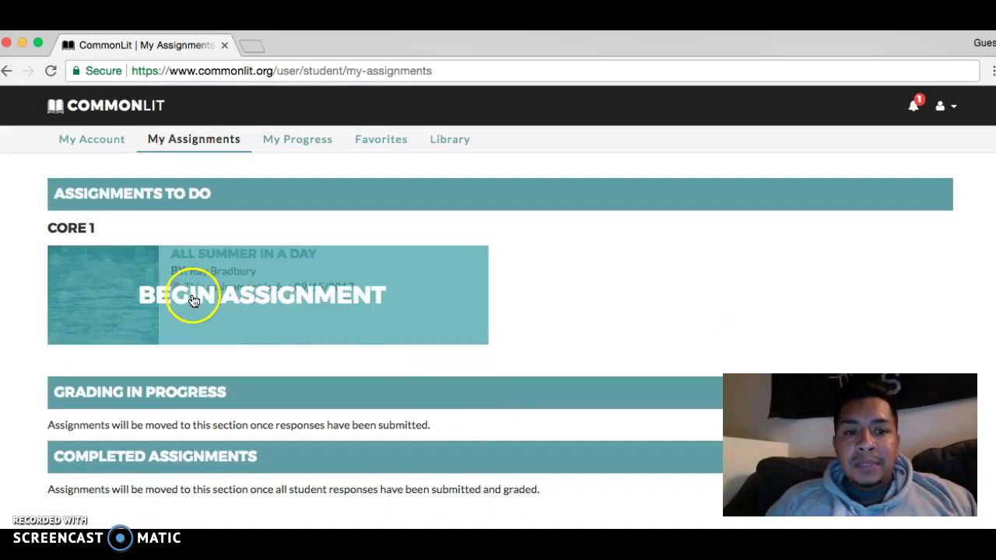
{"action": "scroll", "coordinate": [617, 247], "scroll_direction": "up", "scroll_amount": 2}
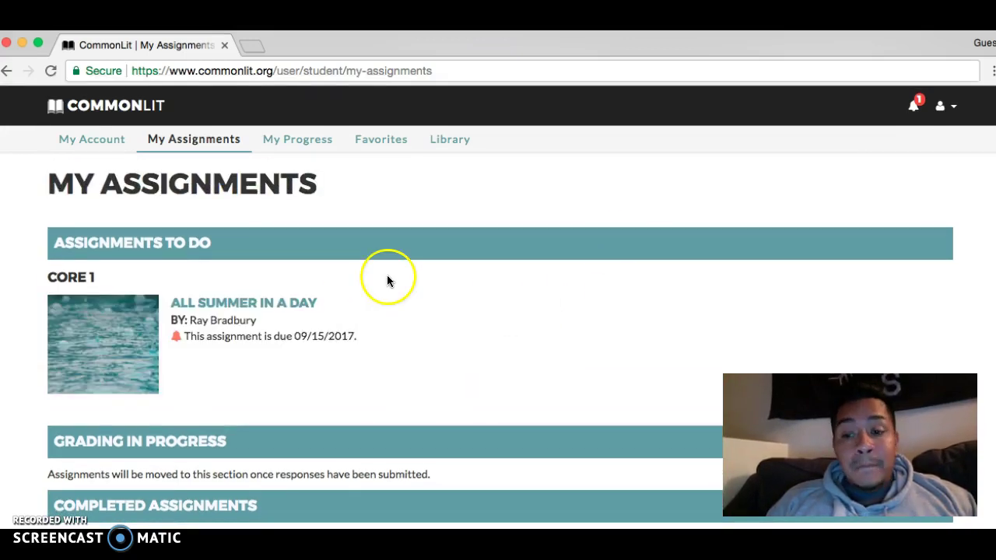
- Open All Summer in a Day, accept the intro popup, and highlight the author's name
{"action": "left_click", "coordinate": [289, 352]}
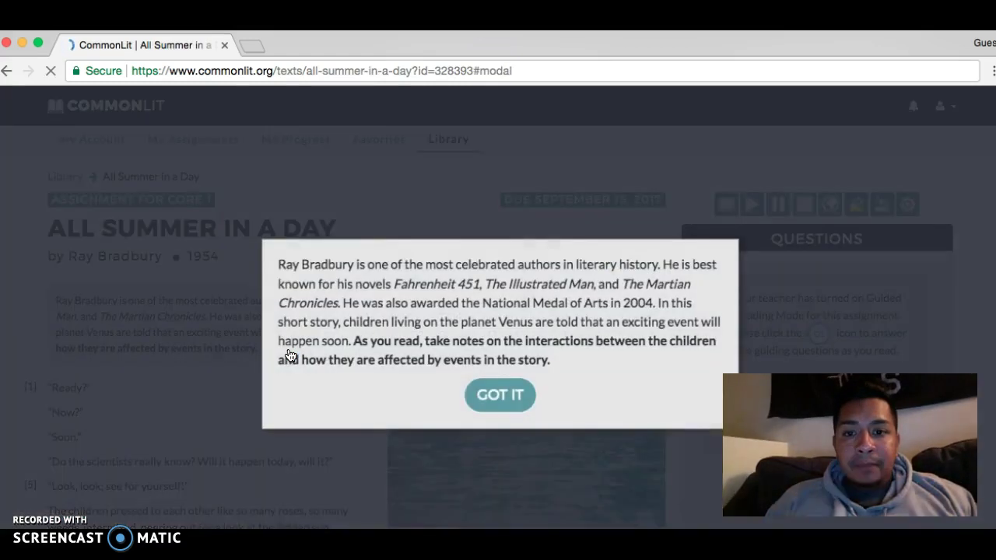
{"action": "left_click", "coordinate": [445, 363]}
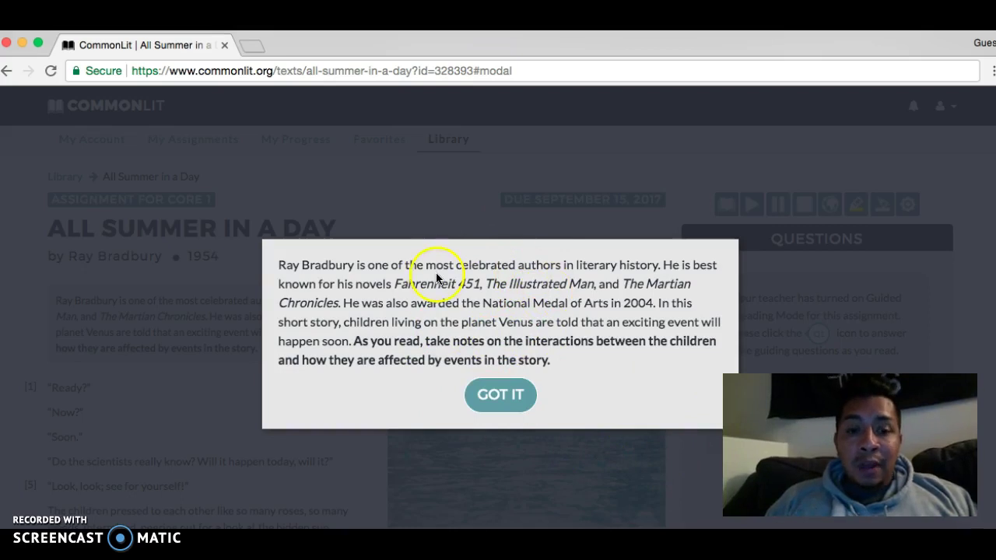
{"action": "left_click_drag", "start_coordinate": [278, 263], "coordinate": [354, 268]}
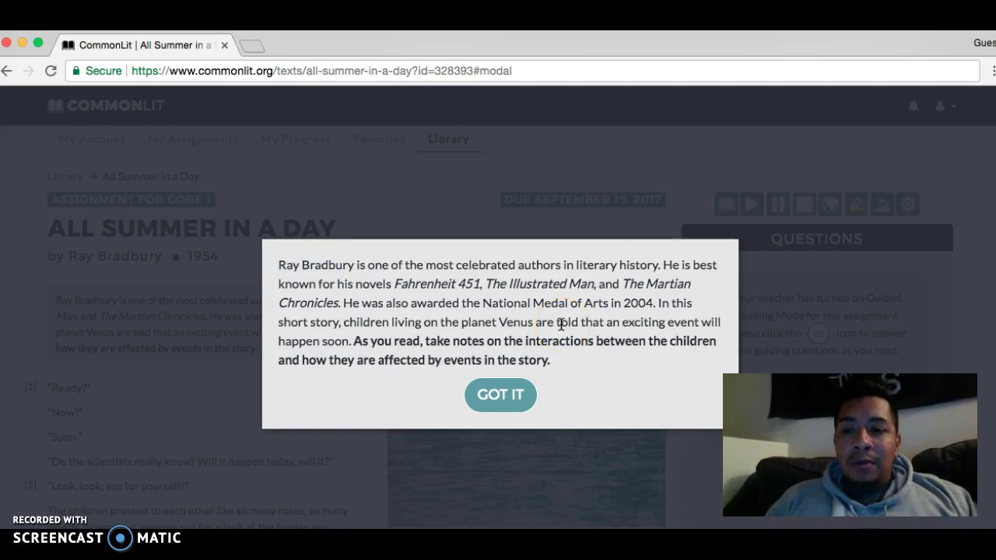
- Dismiss the author note and read through the story down to the Q1 marker
{"action": "left_click", "coordinate": [514, 395]}
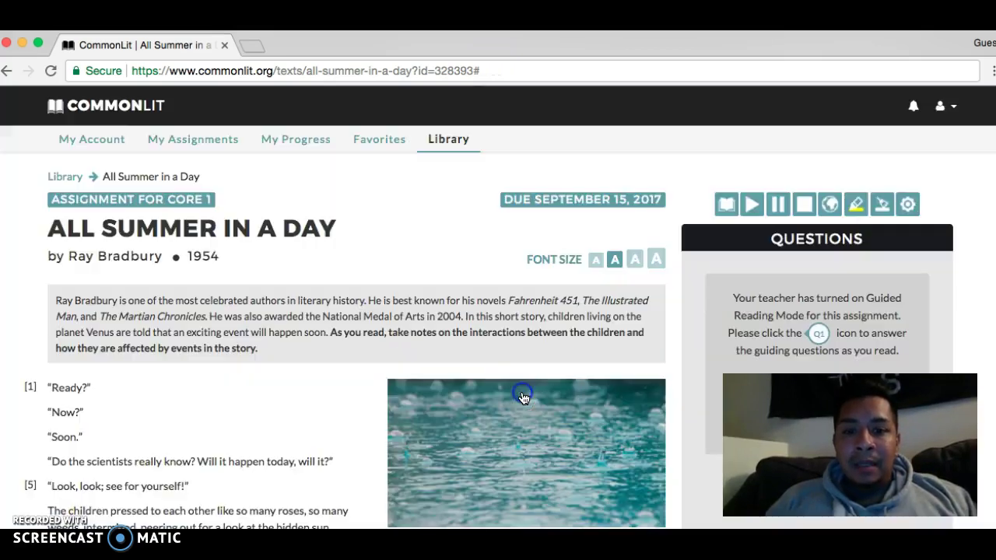
{"action": "scroll", "coordinate": [423, 352], "scroll_direction": "down", "scroll_amount": 3}
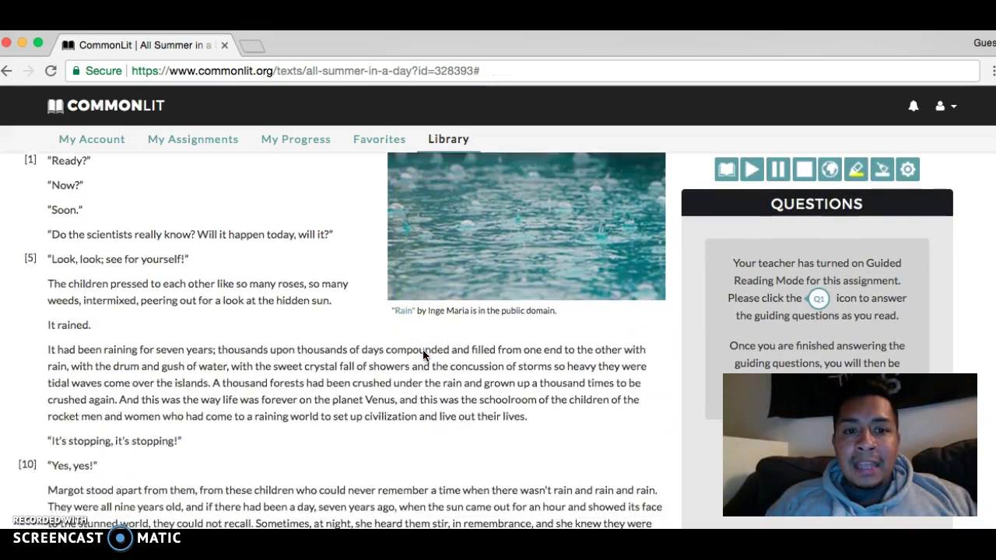
{"action": "scroll", "coordinate": [422, 352], "scroll_direction": "down", "scroll_amount": 5}
{"action": "scroll", "coordinate": [423, 352], "scroll_direction": "down", "scroll_amount": 5}
{"action": "scroll", "coordinate": [422, 356], "scroll_direction": "up", "scroll_amount": 5}
{"action": "scroll", "coordinate": [422, 356], "scroll_direction": "up", "scroll_amount": 5}
{"action": "scroll", "coordinate": [423, 356], "scroll_direction": "up", "scroll_amount": 3}
{"action": "scroll", "coordinate": [422, 356], "scroll_direction": "down", "scroll_amount": 3}
{"action": "scroll", "coordinate": [422, 356], "scroll_direction": "down", "scroll_amount": 4}
{"action": "scroll", "coordinate": [422, 355], "scroll_direction": "down", "scroll_amount": 3}
{"action": "scroll", "coordinate": [423, 356], "scroll_direction": "down", "scroll_amount": 3}
{"action": "scroll", "coordinate": [422, 355], "scroll_direction": "down", "scroll_amount": 3}
{"action": "scroll", "coordinate": [423, 356], "scroll_direction": "down", "scroll_amount": 3}
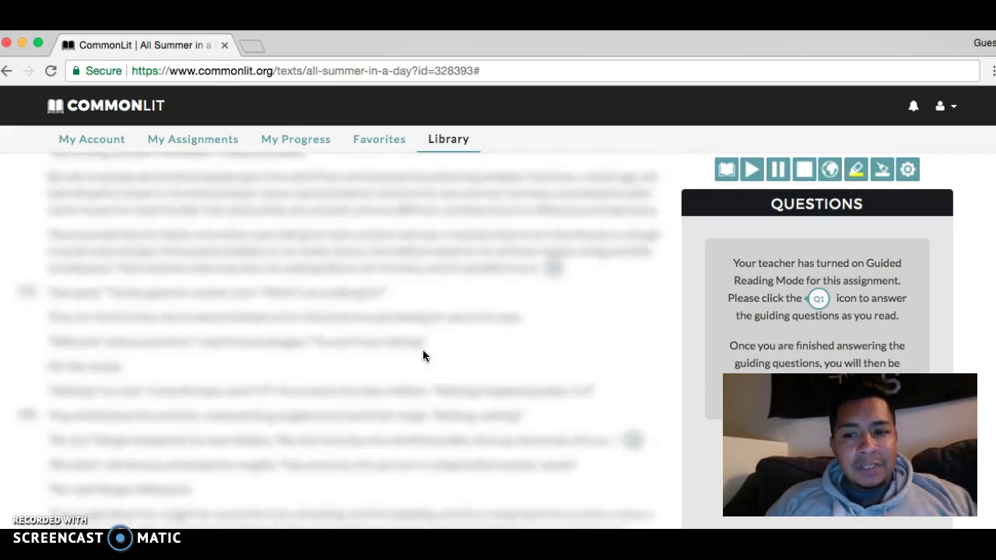
{"action": "scroll", "coordinate": [423, 356], "scroll_direction": "down", "scroll_amount": 3}
{"action": "scroll", "coordinate": [423, 356], "scroll_direction": "up", "scroll_amount": 5}
{"action": "scroll", "coordinate": [422, 356], "scroll_direction": "up", "scroll_amount": 5}
{"action": "scroll", "coordinate": [423, 356], "scroll_direction": "up", "scroll_amount": 5}
{"action": "scroll", "coordinate": [423, 355], "scroll_direction": "up", "scroll_amount": 3}
{"action": "scroll", "coordinate": [422, 356], "scroll_direction": "down", "scroll_amount": 2}
{"action": "scroll", "coordinate": [422, 355], "scroll_direction": "down", "scroll_amount": 1}
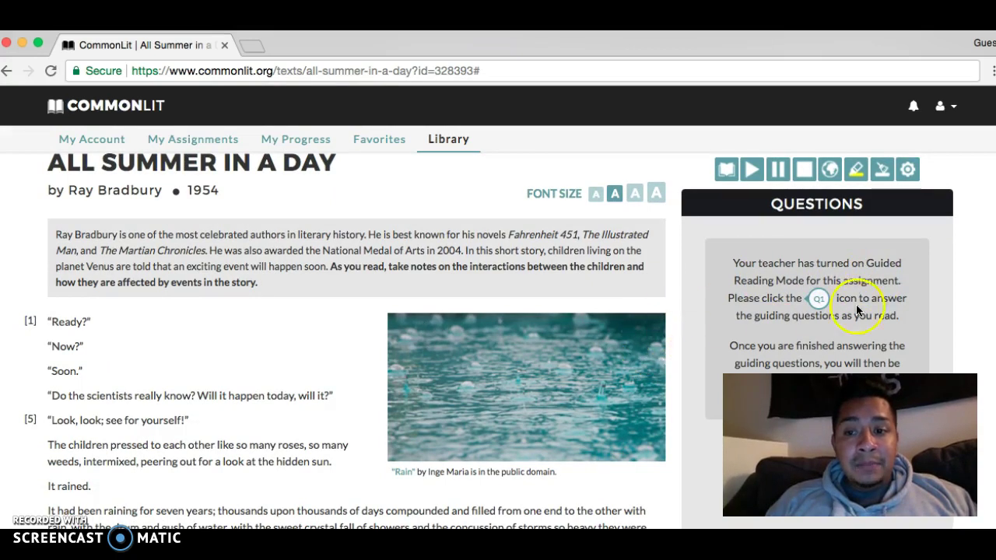
{"action": "scroll", "coordinate": [507, 357], "scroll_direction": "down", "scroll_amount": 1}
{"action": "scroll", "coordinate": [507, 357], "scroll_direction": "down", "scroll_amount": 1}
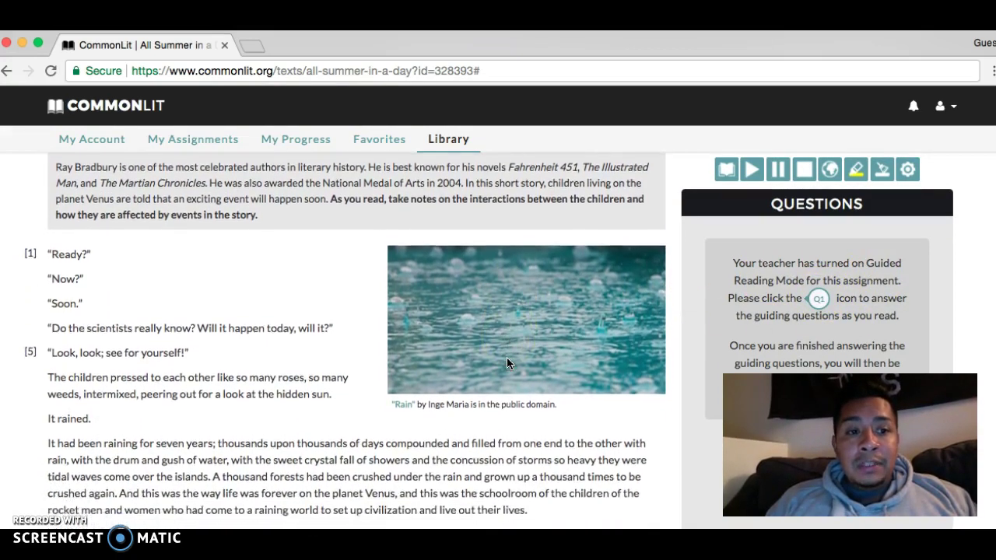
{"action": "scroll", "coordinate": [506, 357], "scroll_direction": "down", "scroll_amount": 2}
{"action": "scroll", "coordinate": [507, 357], "scroll_direction": "down", "scroll_amount": 3}
{"action": "scroll", "coordinate": [367, 382], "scroll_direction": "down", "scroll_amount": 3}
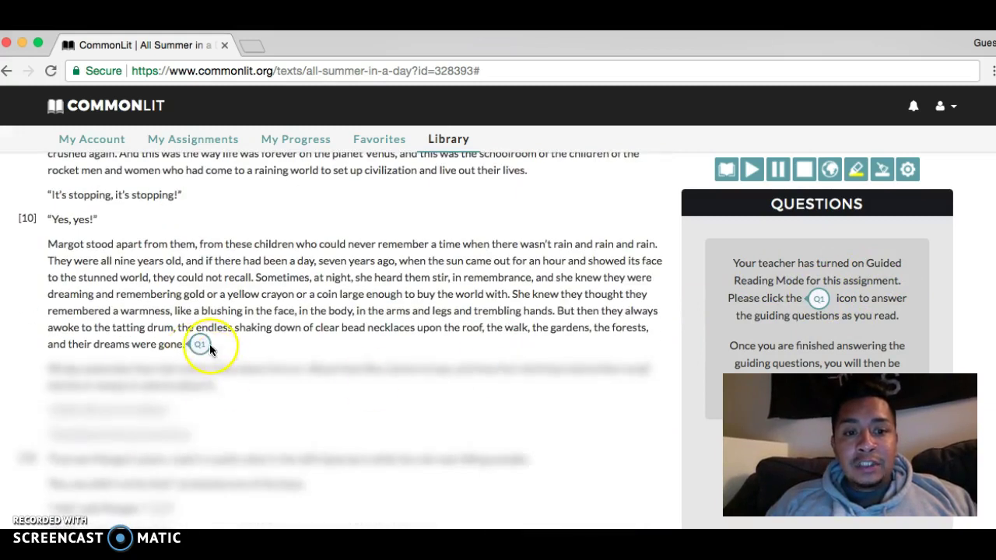
{"action": "left_click", "coordinate": [200, 347]}
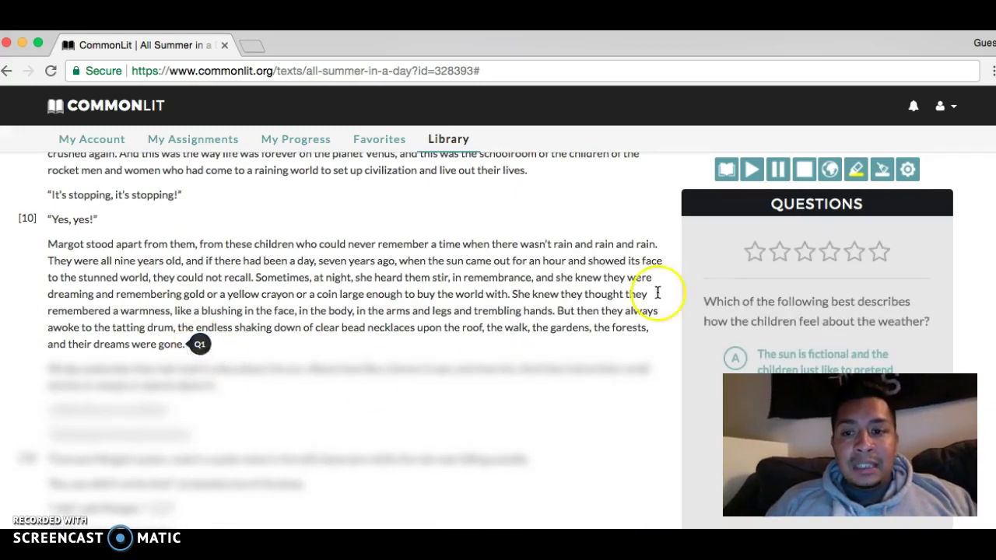
{"action": "scroll", "coordinate": [825, 306], "scroll_direction": "down", "scroll_amount": 3}
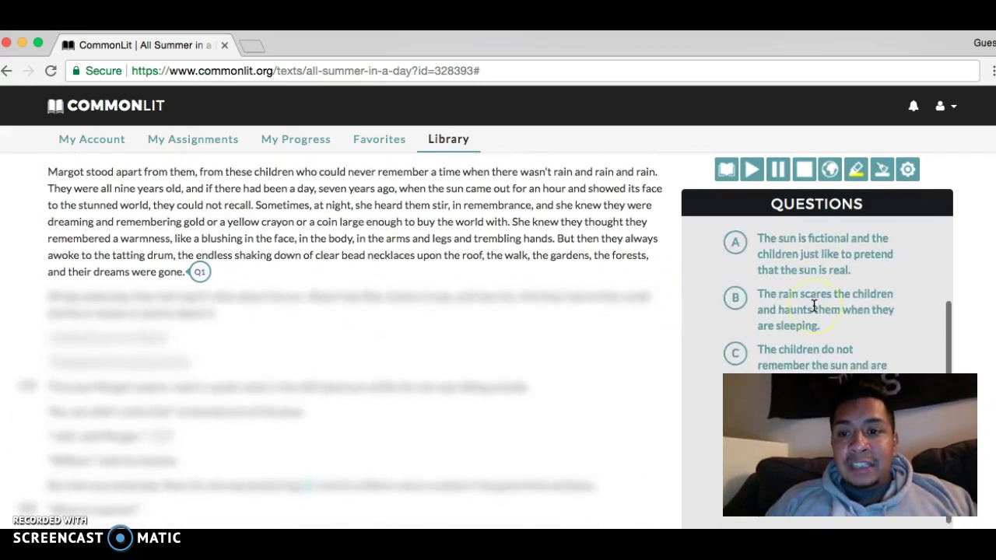
{"action": "scroll", "coordinate": [876, 277], "scroll_direction": "up", "scroll_amount": 3}
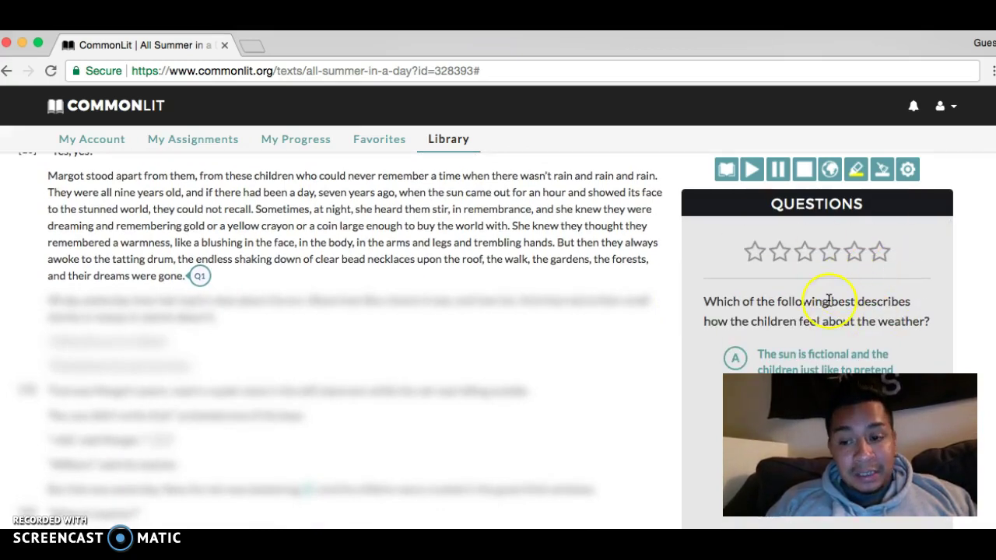
{"action": "scroll", "coordinate": [535, 279], "scroll_direction": "up", "scroll_amount": 10}
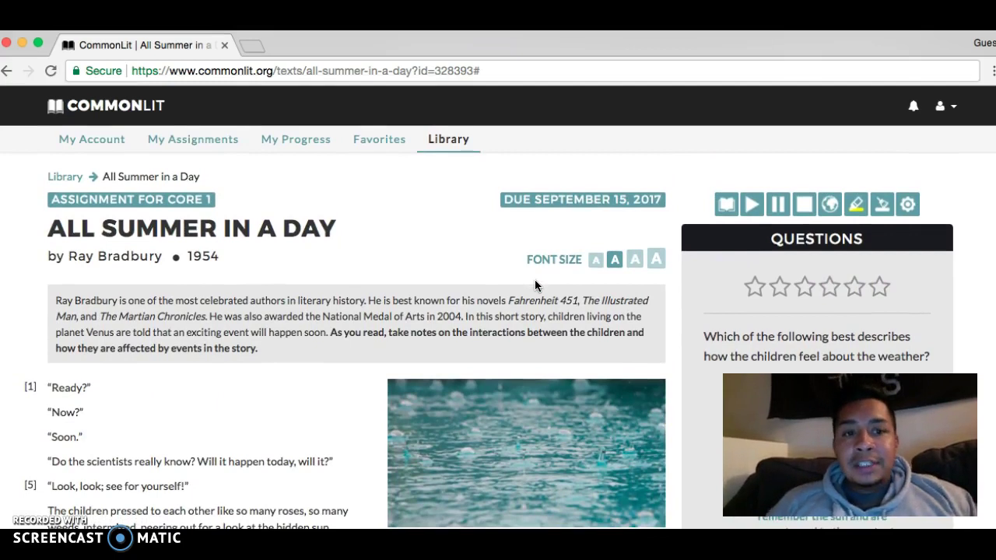
{"action": "left_click", "coordinate": [753, 217]}
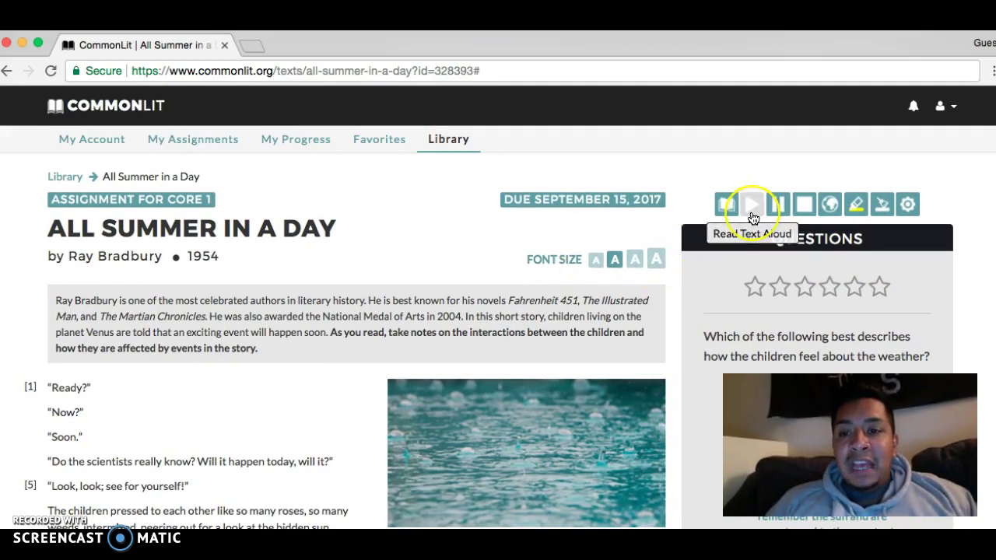
{"action": "left_click", "coordinate": [753, 216]}
{"action": "left_click", "coordinate": [753, 218]}
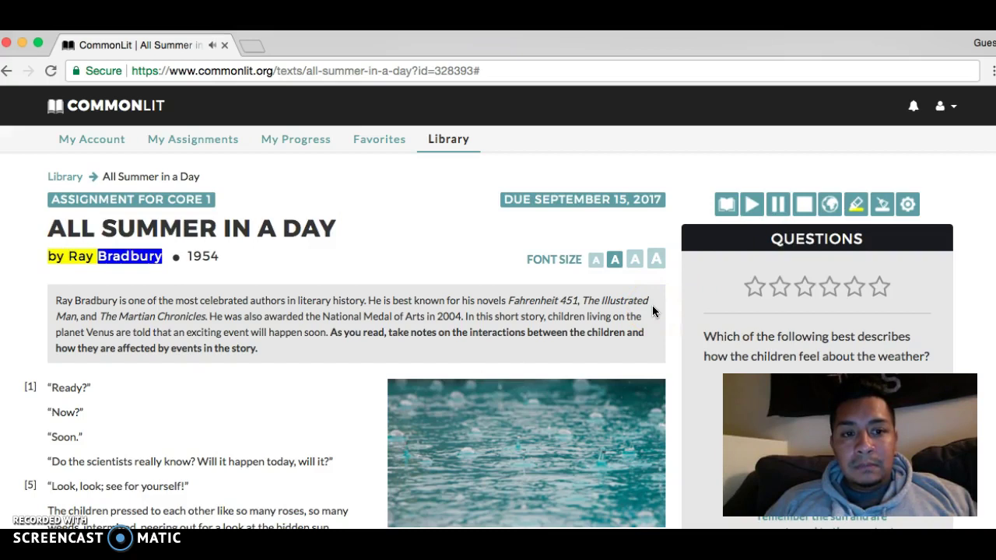
{"action": "left_click", "coordinate": [805, 206]}
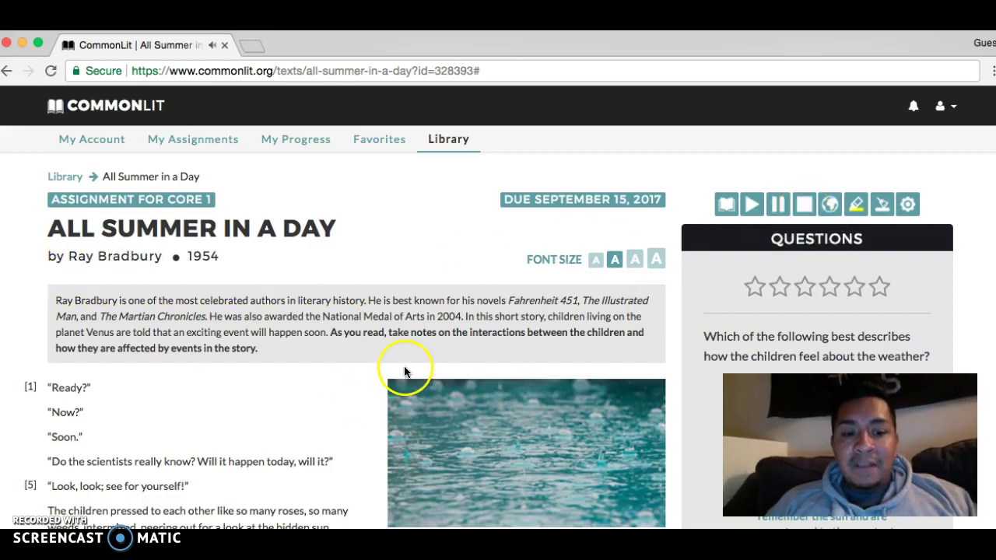
{"action": "scroll", "coordinate": [490, 257], "scroll_direction": "down", "scroll_amount": 6}
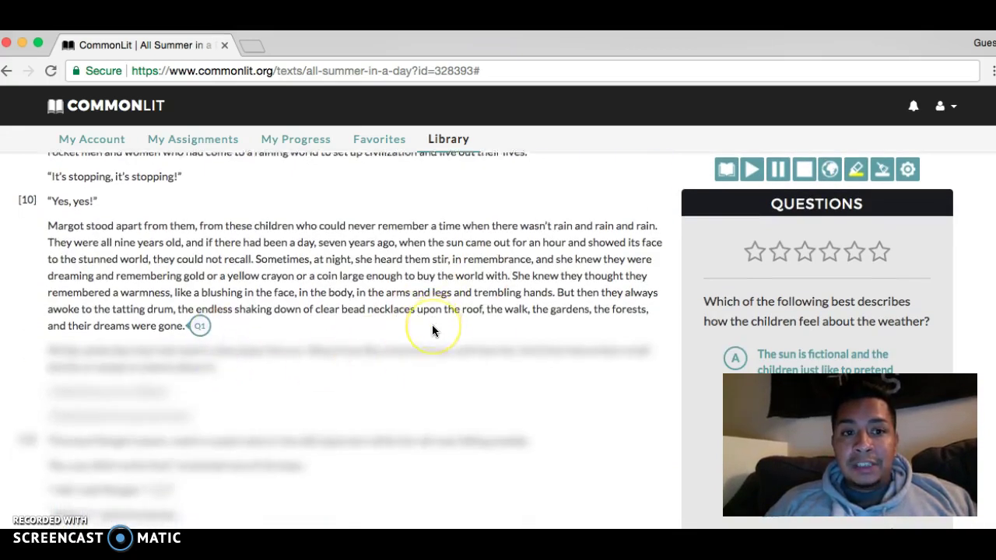
{"action": "scroll", "coordinate": [433, 331], "scroll_direction": "down", "scroll_amount": 2}
{"action": "scroll", "coordinate": [433, 330], "scroll_direction": "down", "scroll_amount": 3}
{"action": "scroll", "coordinate": [433, 331], "scroll_direction": "down", "scroll_amount": 3}
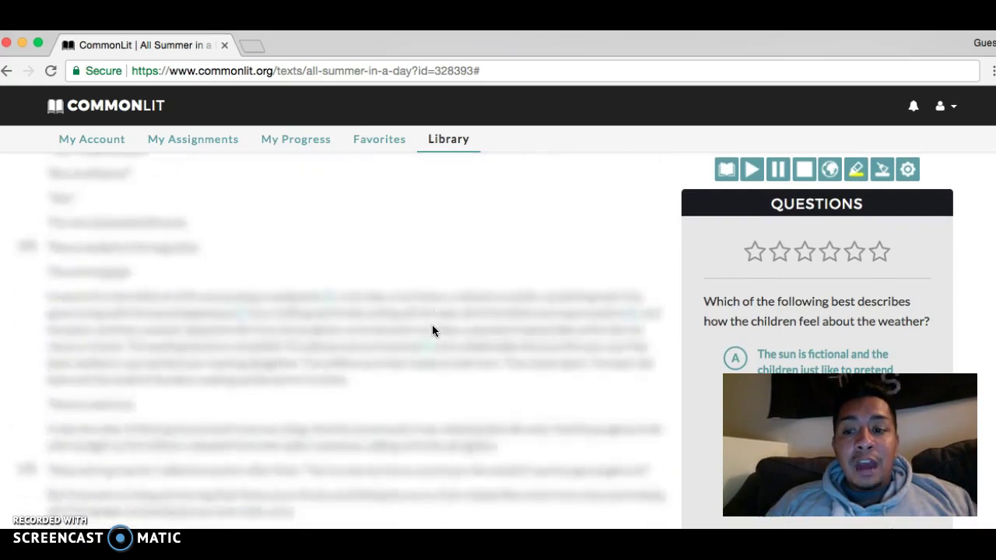
{"action": "scroll", "coordinate": [432, 325], "scroll_direction": "down", "scroll_amount": 5}
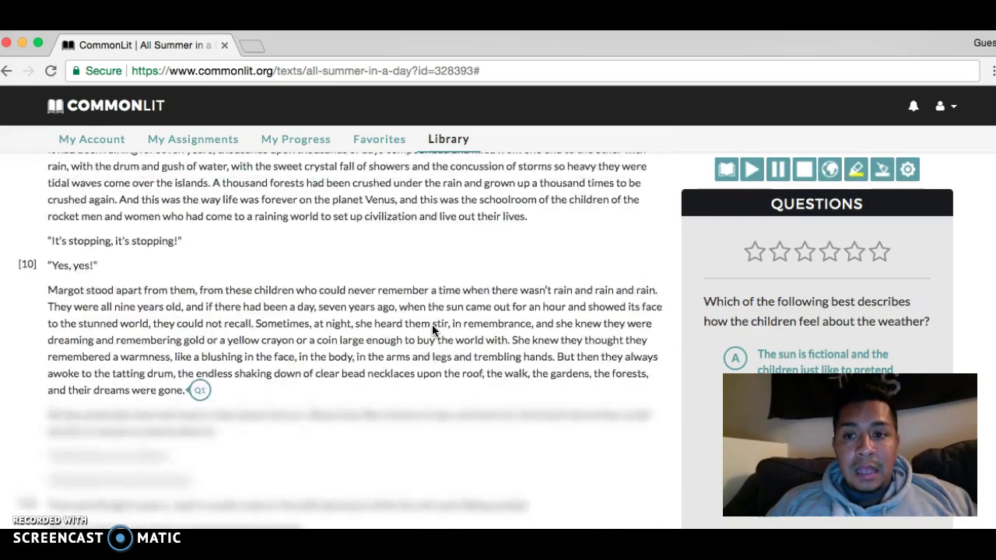
{"action": "scroll", "coordinate": [432, 324], "scroll_direction": "up", "scroll_amount": 15}
{"action": "left_click", "coordinate": [796, 271]}
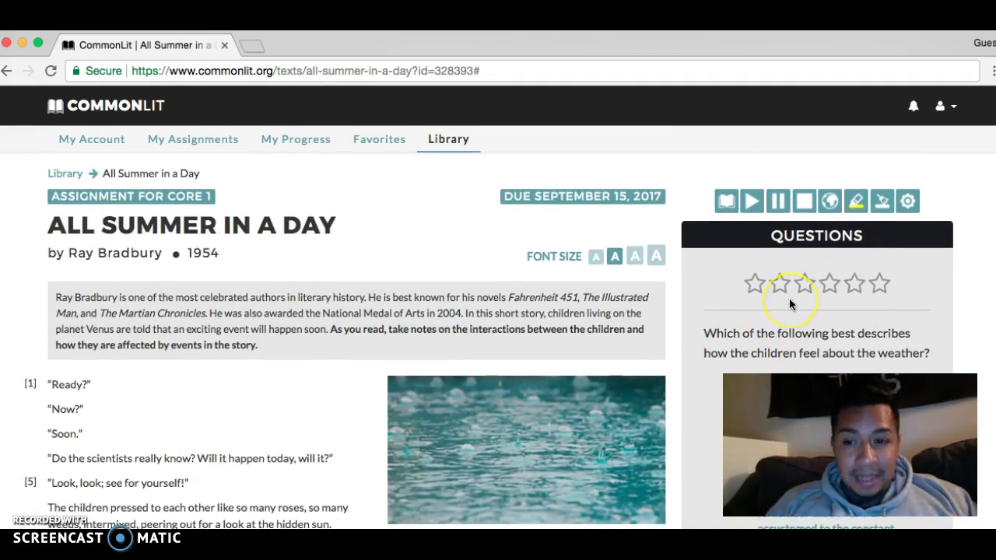
{"action": "scroll", "coordinate": [468, 321], "scroll_direction": "up", "scroll_amount": 1}
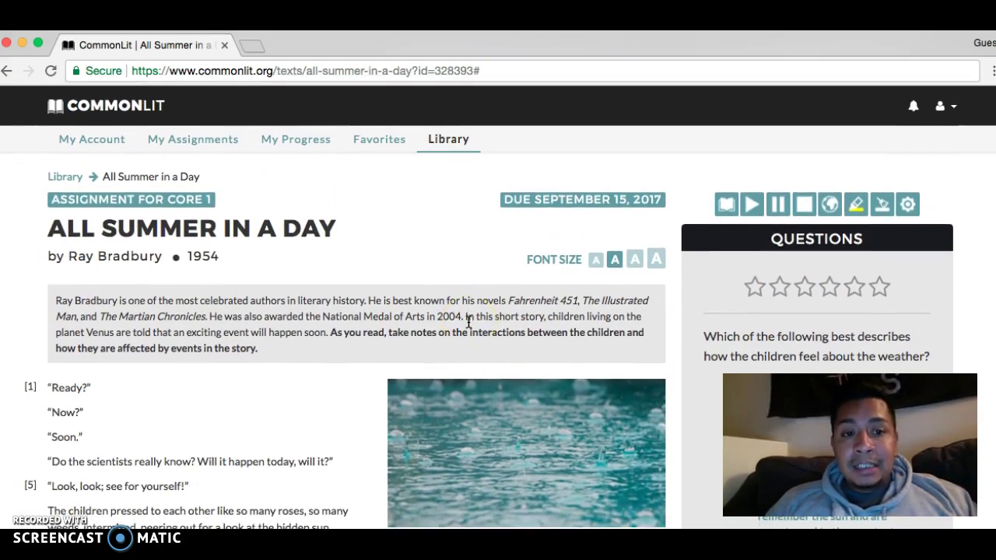
{"action": "left_click", "coordinate": [204, 302]}
{"action": "scroll", "coordinate": [204, 302], "scroll_direction": "down", "scroll_amount": 3}
{"action": "scroll", "coordinate": [205, 302], "scroll_direction": "down", "scroll_amount": 4}
{"action": "scroll", "coordinate": [205, 301], "scroll_direction": "up", "scroll_amount": 5}
{"action": "scroll", "coordinate": [204, 303], "scroll_direction": "up", "scroll_amount": 2}
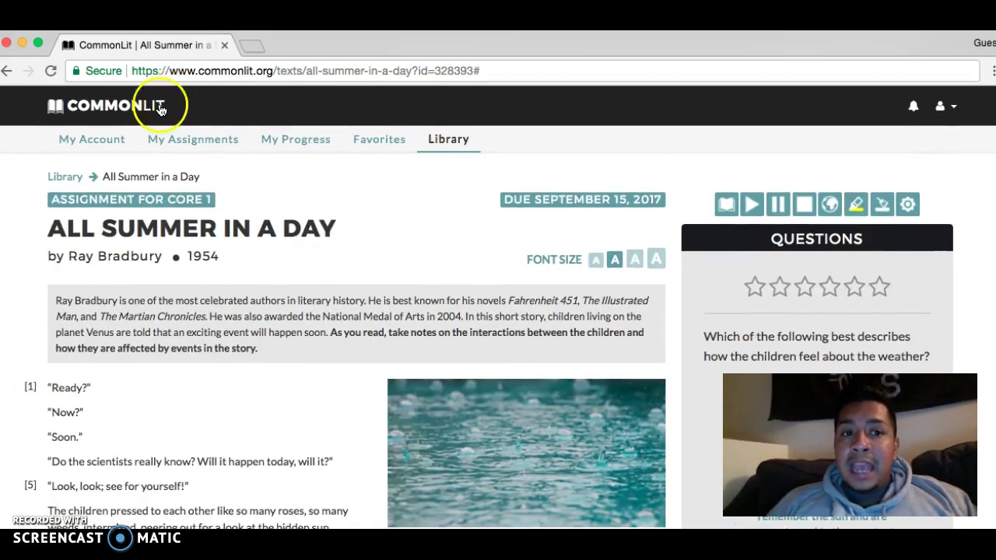
- Go home via the logo, then reach My Assignments through the account menu
{"action": "left_click", "coordinate": [140, 123]}
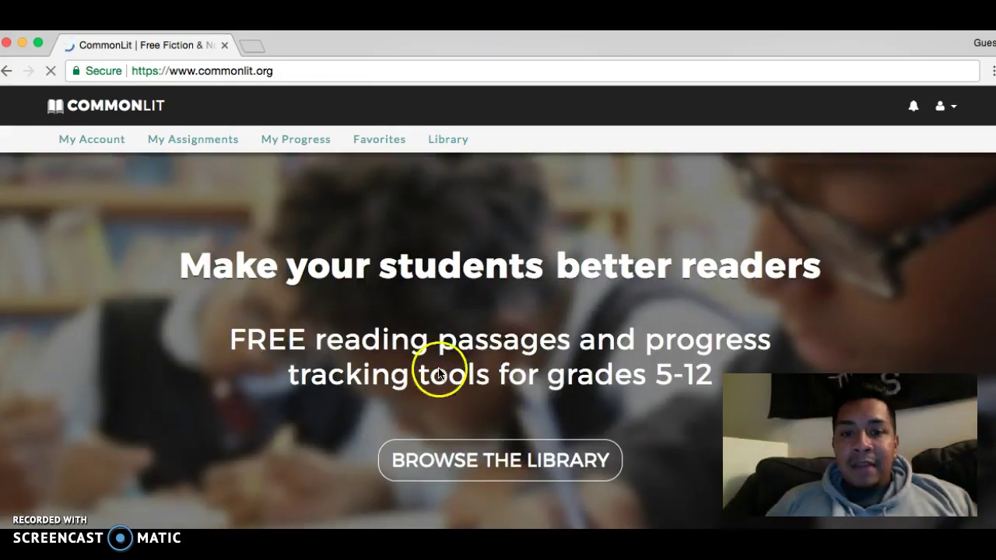
{"action": "left_click", "coordinate": [943, 105]}
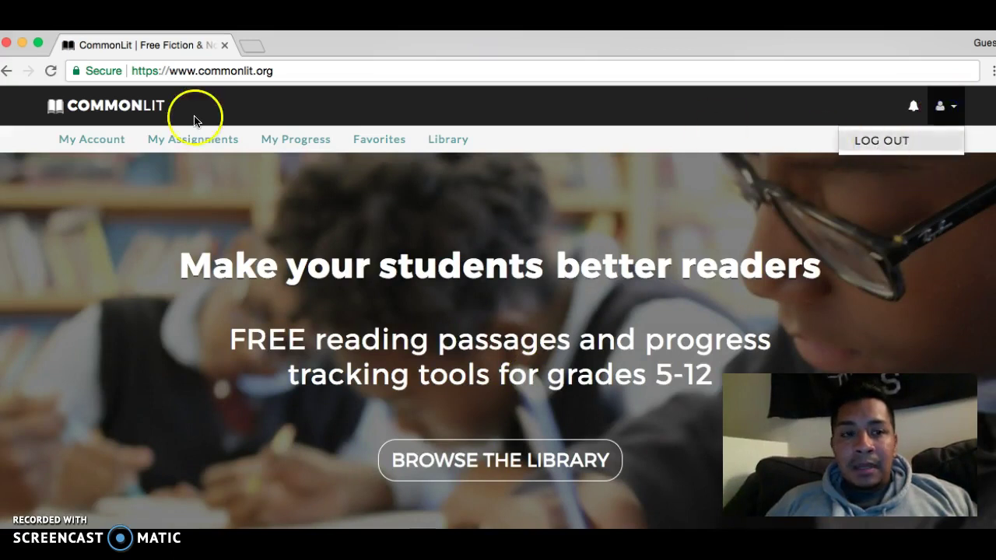
{"action": "left_click", "coordinate": [193, 142]}
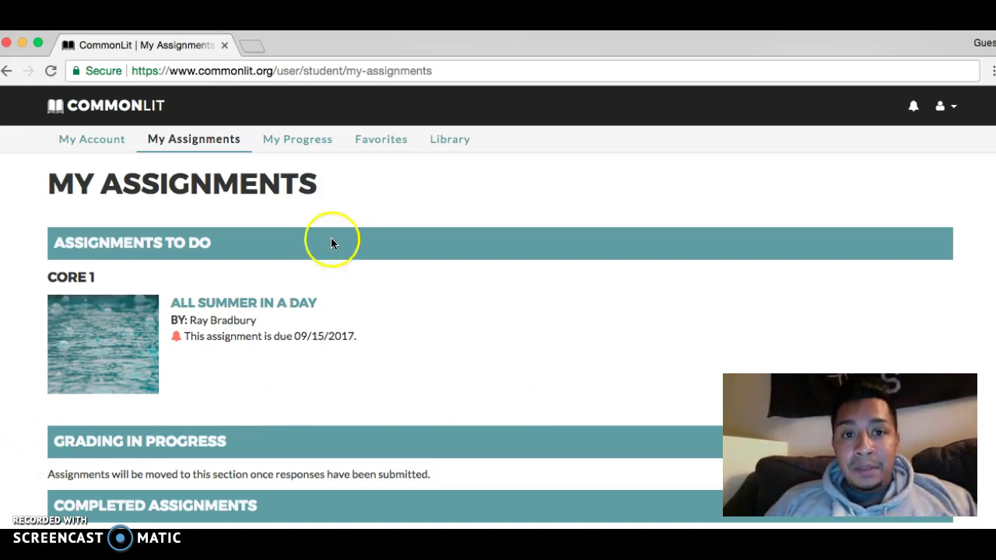
{"action": "scroll", "coordinate": [689, 222], "scroll_direction": "down", "scroll_amount": 2}
{"action": "scroll", "coordinate": [690, 222], "scroll_direction": "up", "scroll_amount": 2}
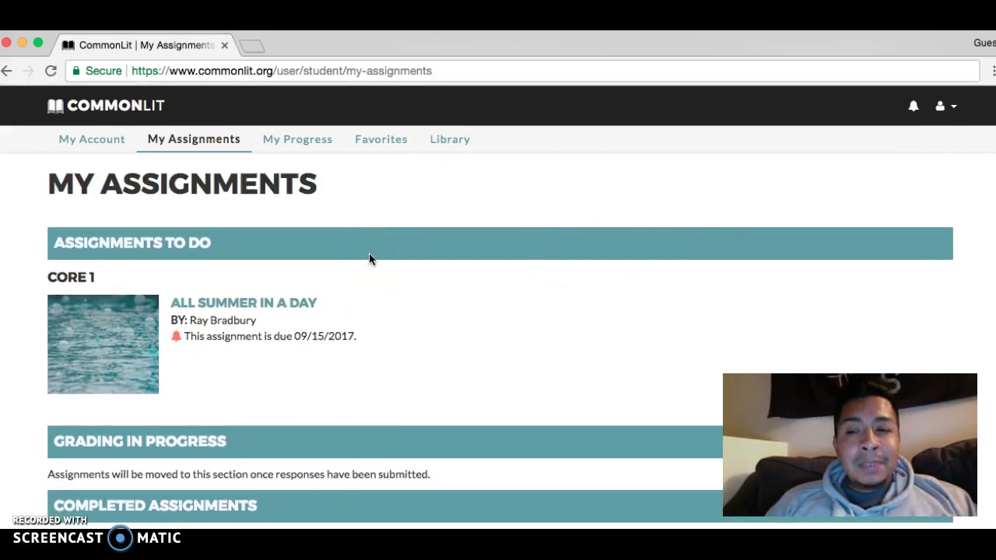